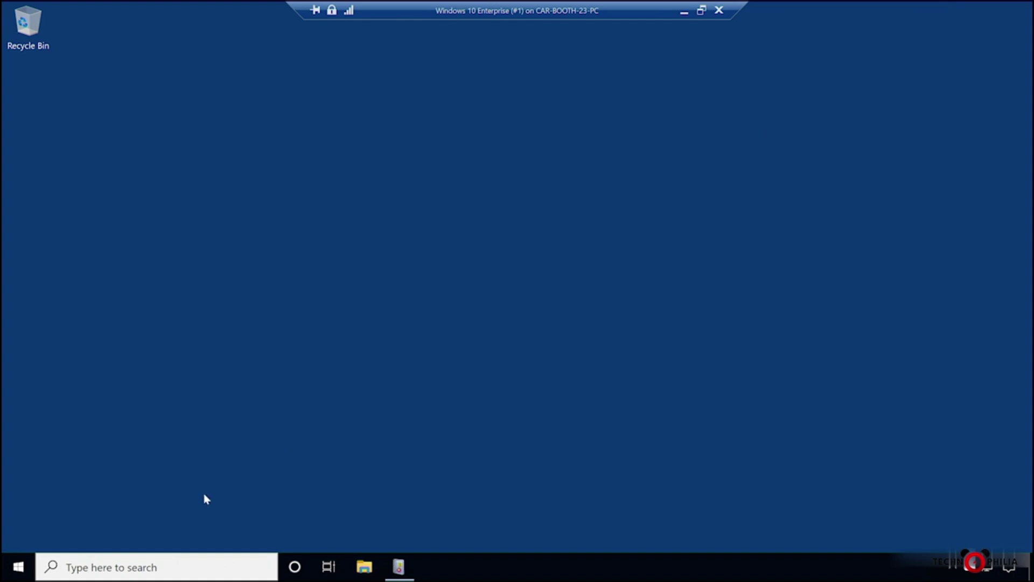
# Open Command Prompt as administrator on the collector computer and maximize its window
pyautogui.click(161, 569)
pyautogui.write('cmd')
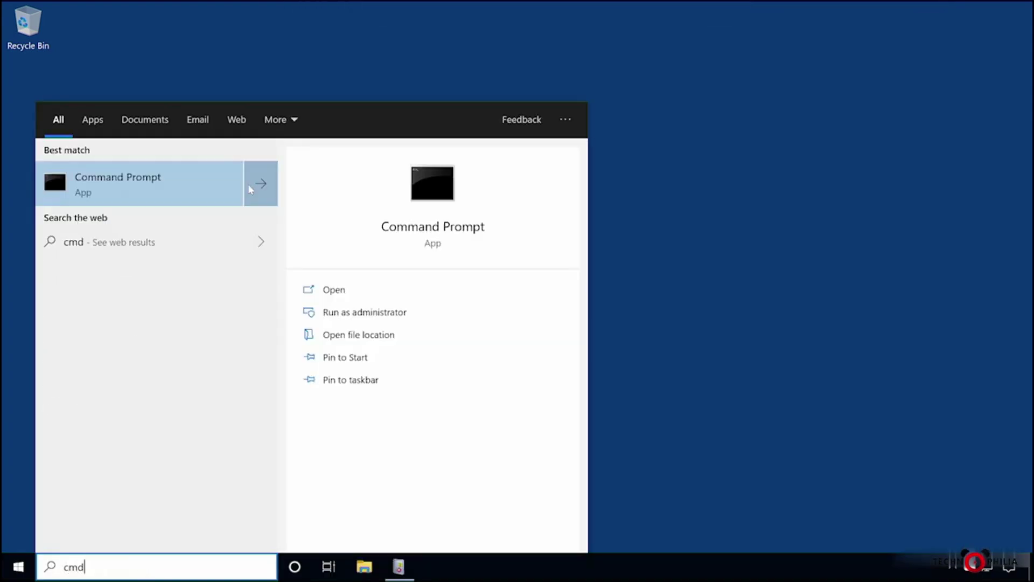
pyautogui.rightClick(154, 182)
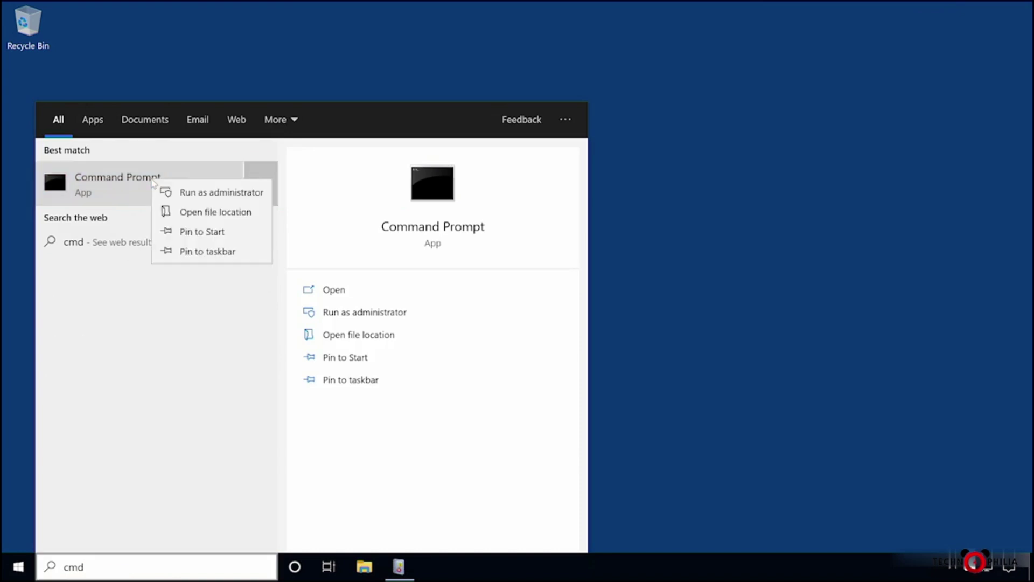
pyautogui.click(179, 195)
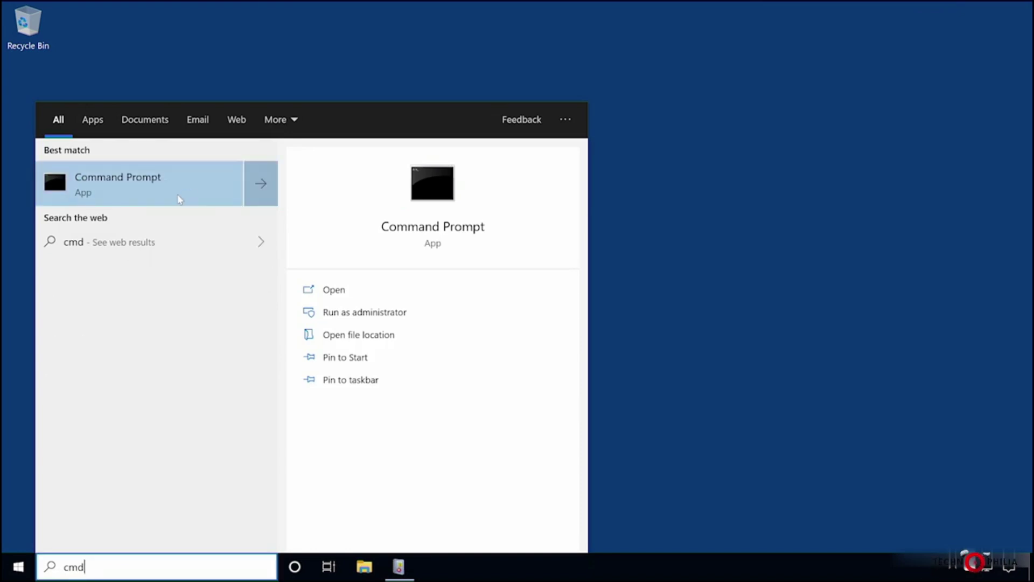
pyautogui.click(435, 371)
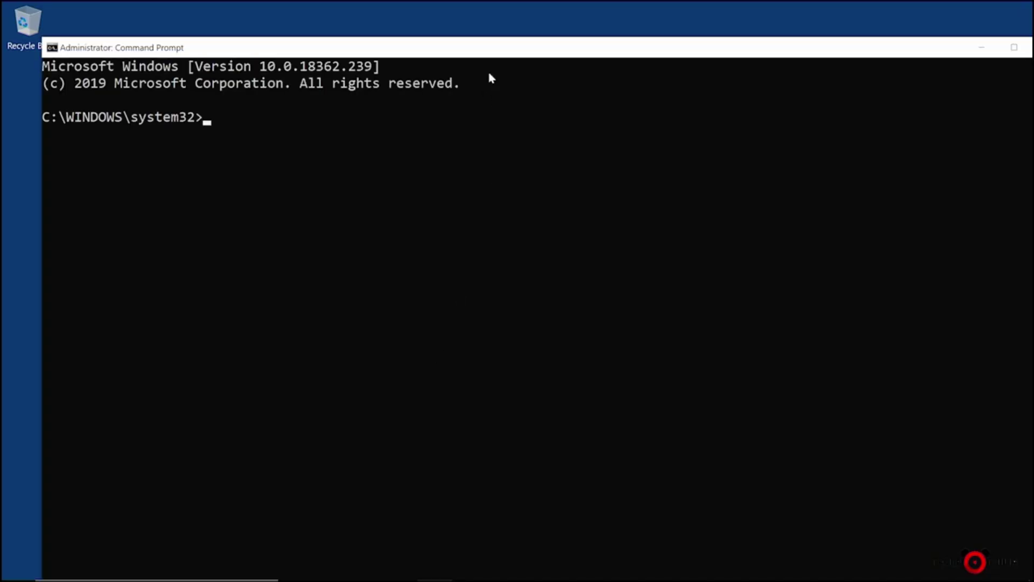
pyautogui.moveTo(499, 43); pyautogui.dragTo(468, 8)
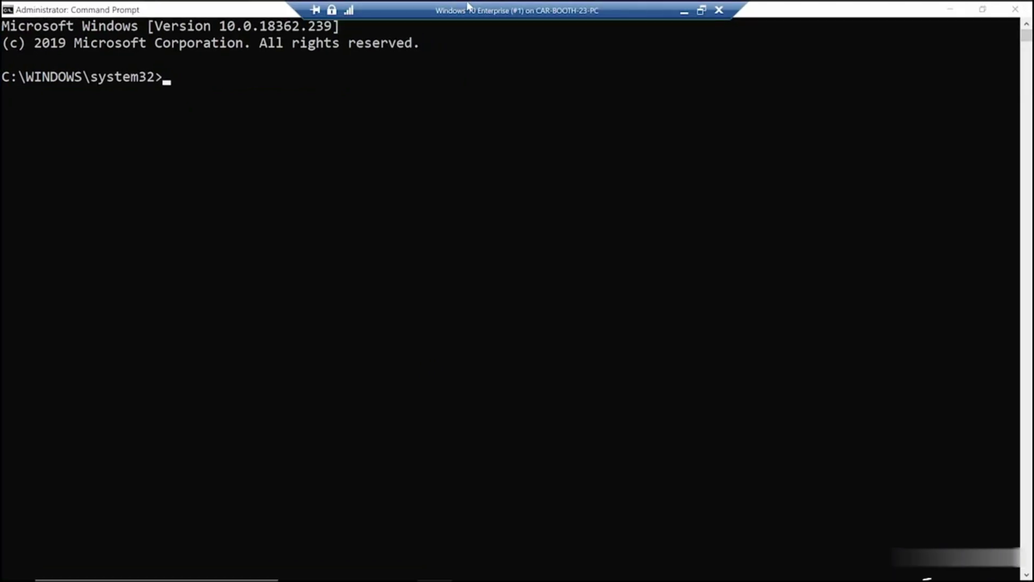
# Run wecutil qc to configure the event collector service and accept the change to Delay-Start
pyautogui.write('wec')
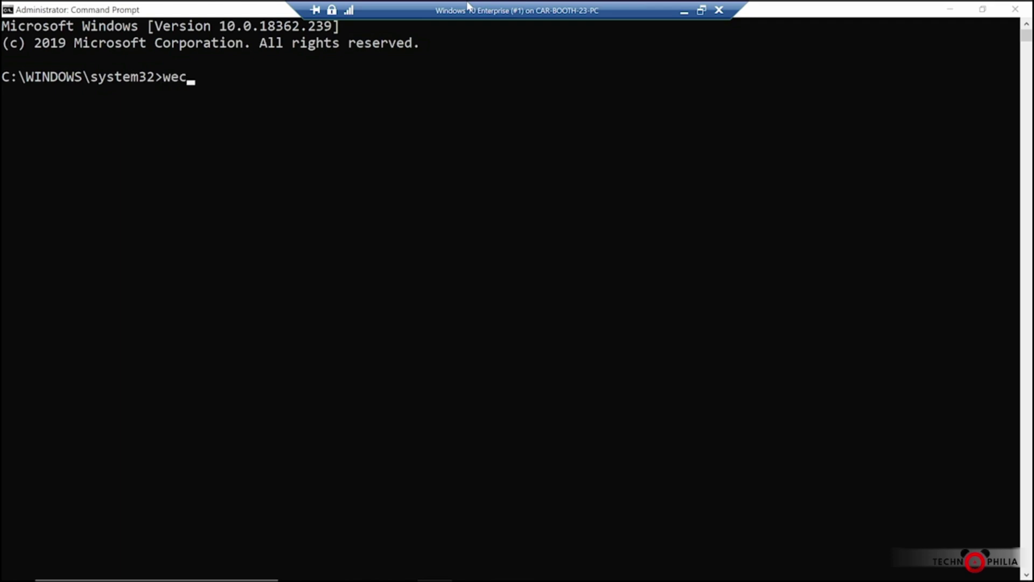
pyautogui.write('util qc')
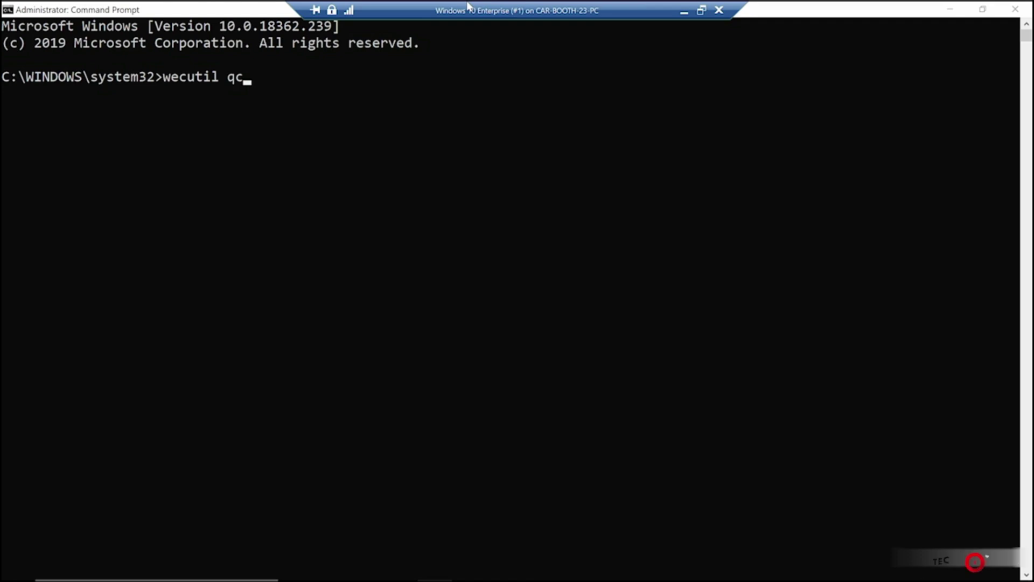
pyautogui.press('Return')
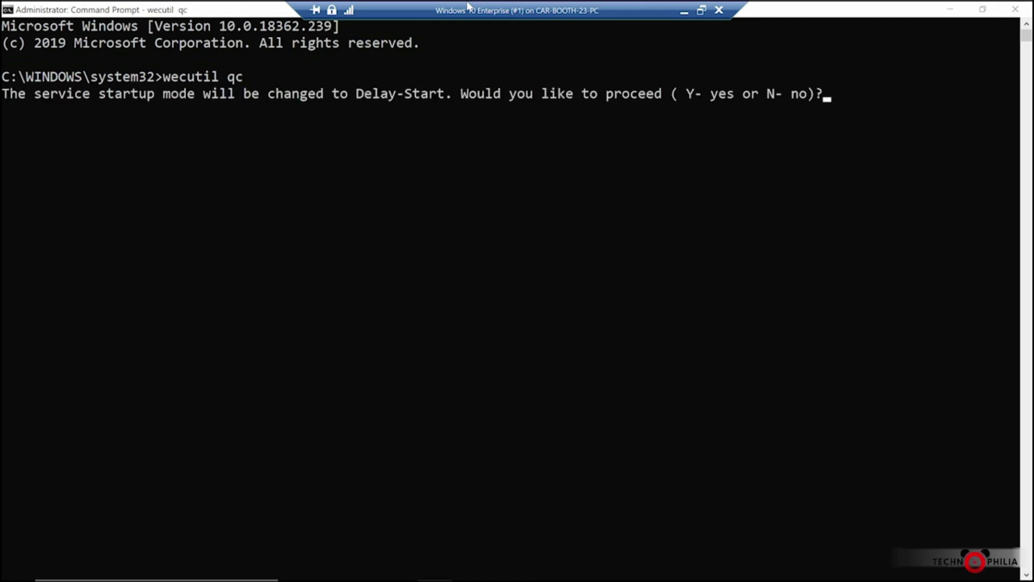
pyautogui.write('y')
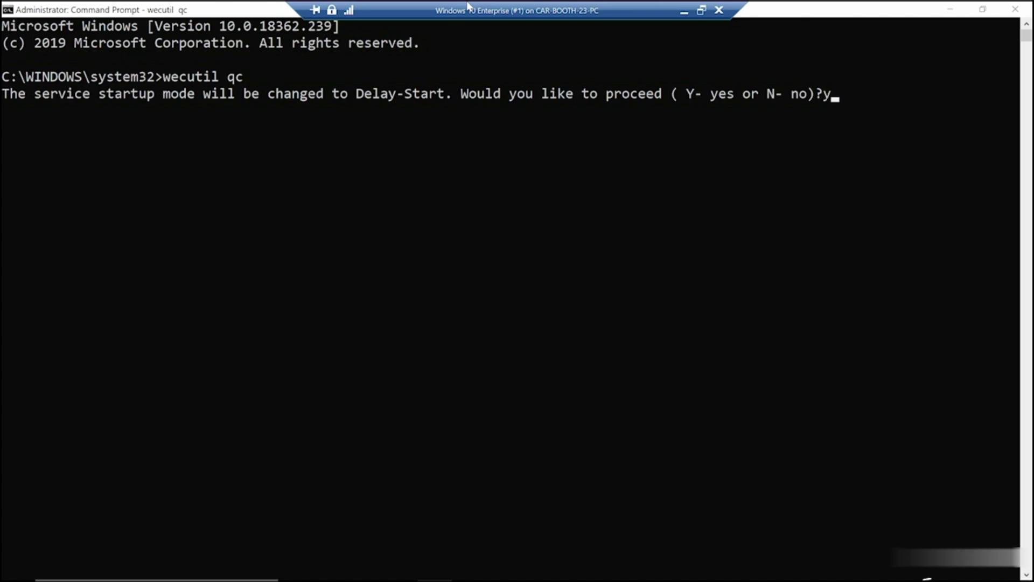
pyautogui.press('Return')
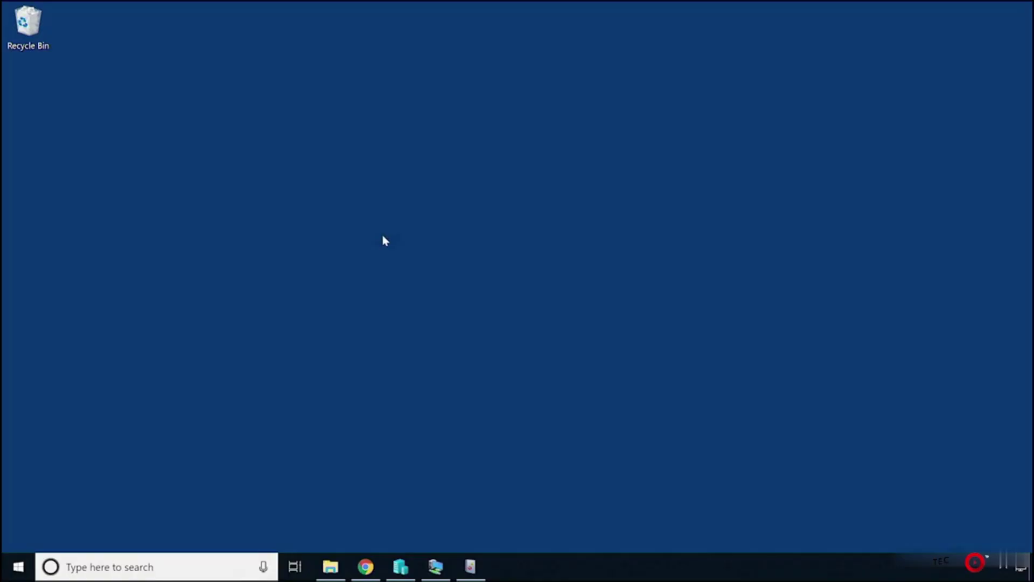
# Open an elevated Command Prompt on the source computer and maximize its window
pyautogui.click(111, 566)
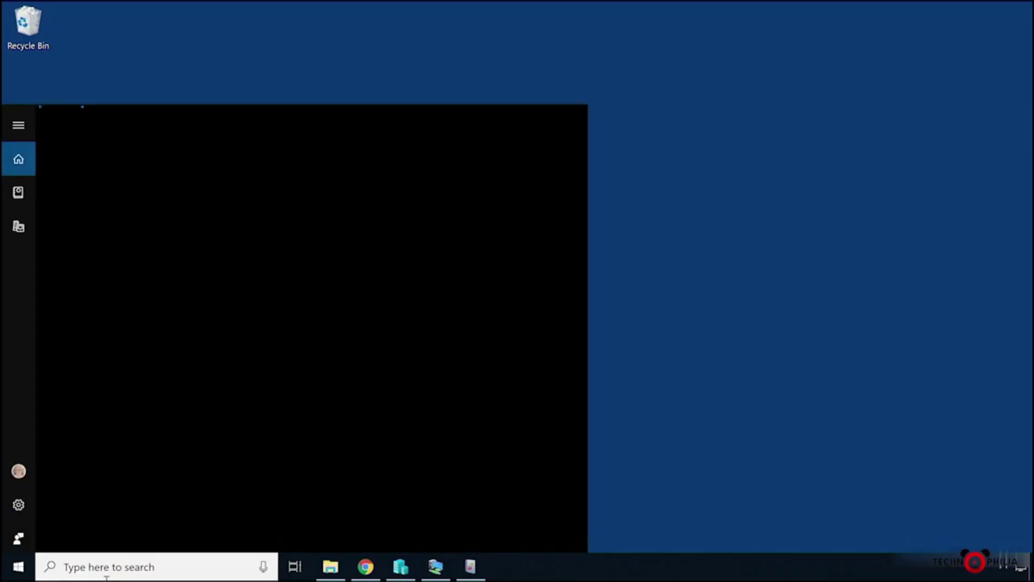
pyautogui.write('cmd')
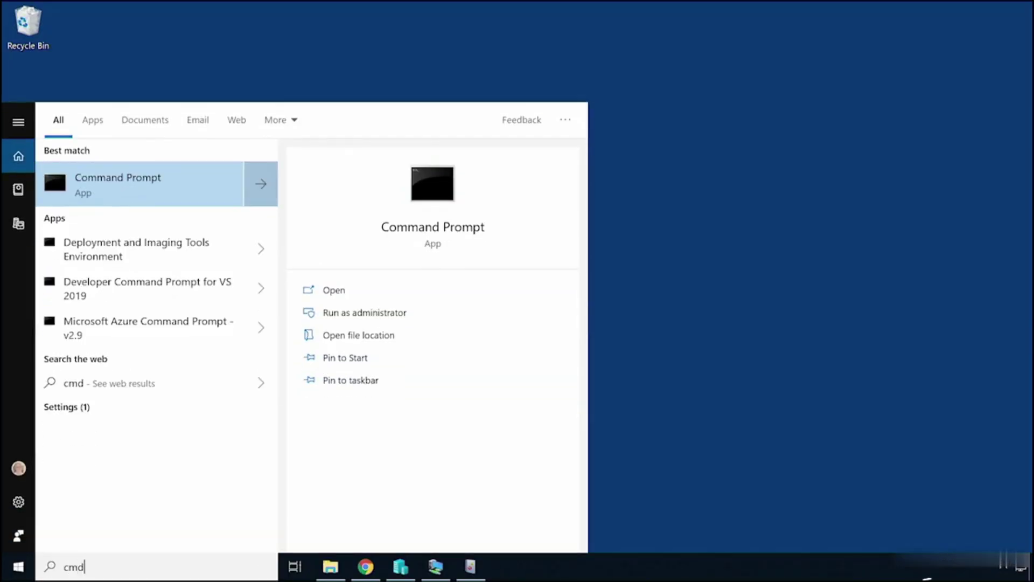
pyautogui.rightClick(152, 181)
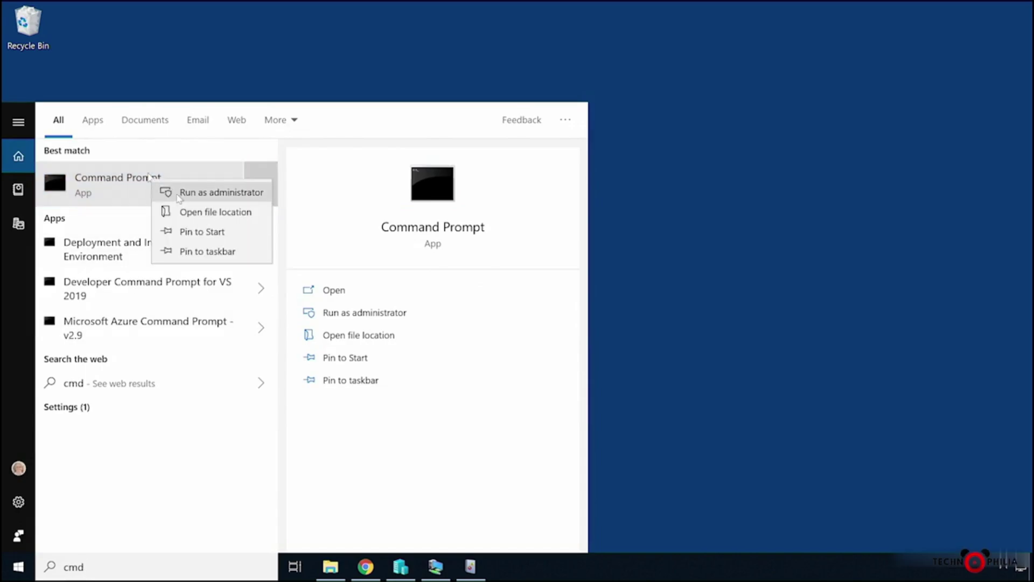
pyautogui.click(180, 195)
pyautogui.click(442, 371)
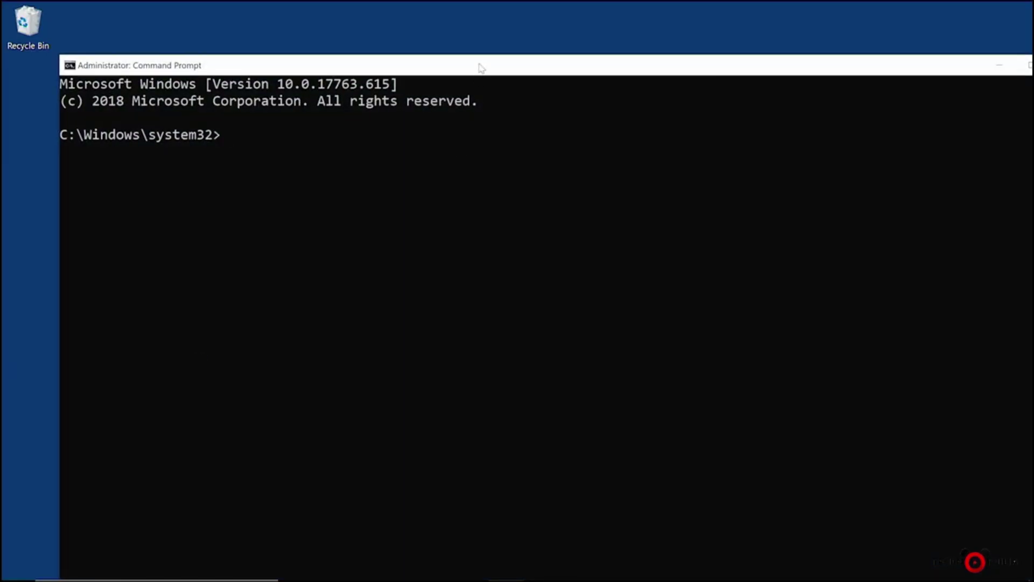
pyautogui.press('super+Up')
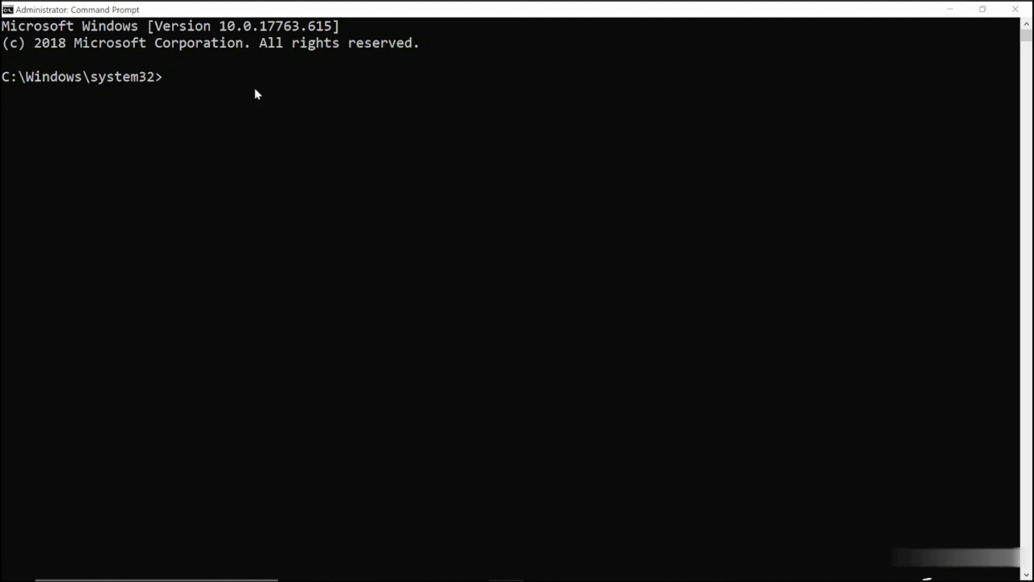
# Run winrm quickconfig and agree to start the WinRM service with delayed auto start
pyautogui.write('winrm')
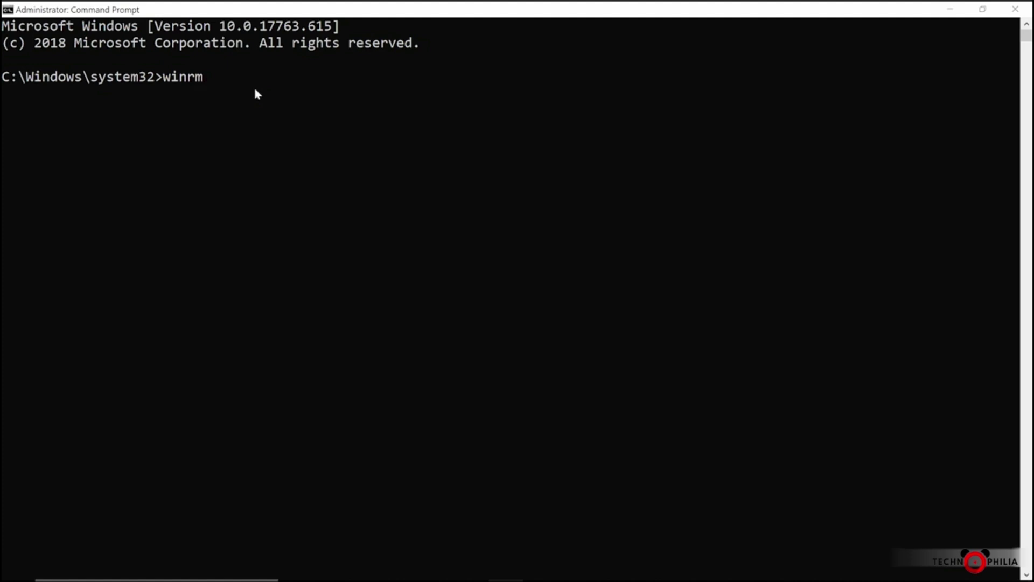
pyautogui.write(' quickconfig')
pyautogui.press('Return')
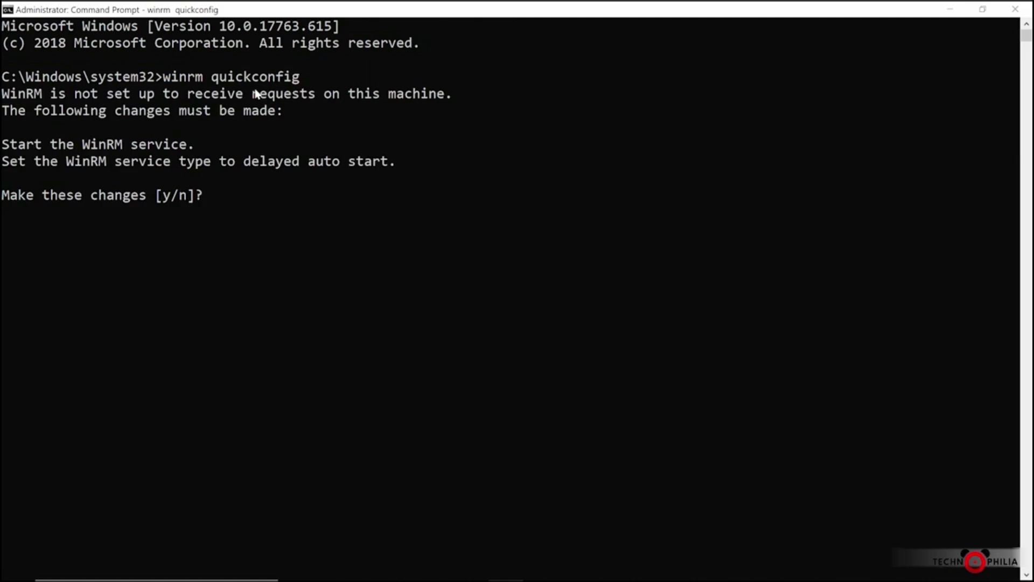
pyautogui.write('y')
pyautogui.press('Return')
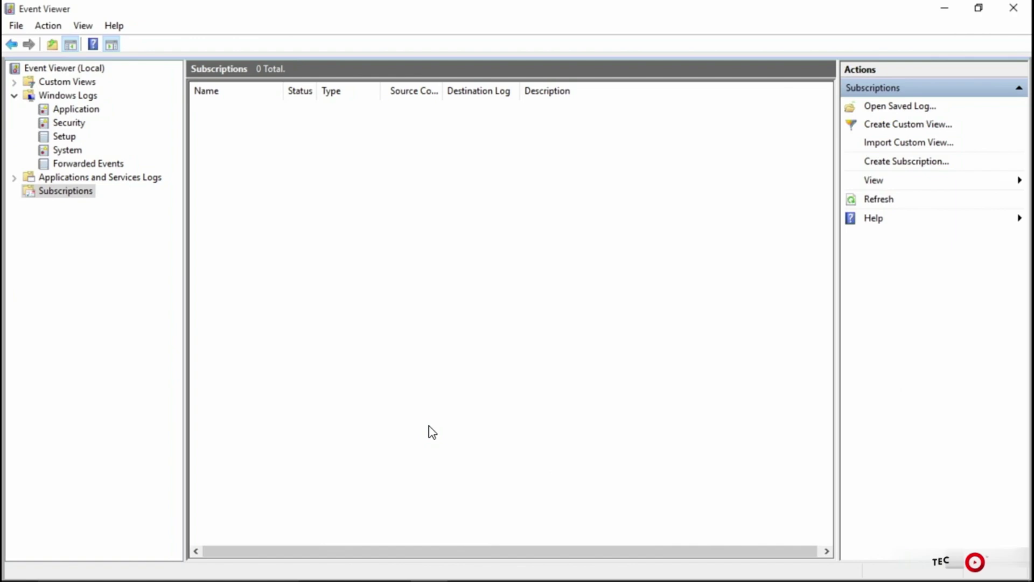
# Start a new event subscription in Event Viewer on the collector computer and name it Test Subscription
pyautogui.rightClick(79, 195)
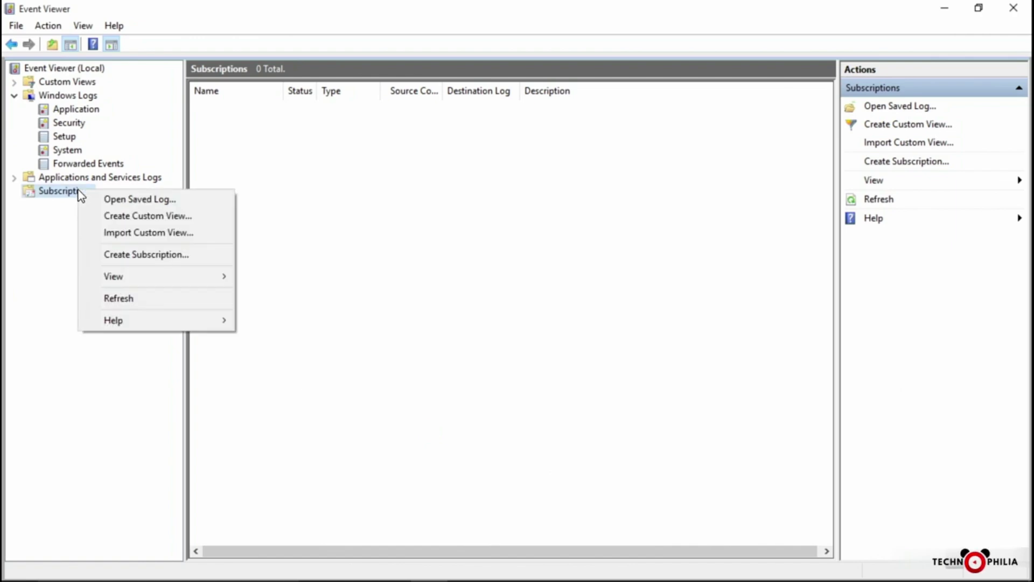
pyautogui.click(115, 255)
pyautogui.write('Test Sub')
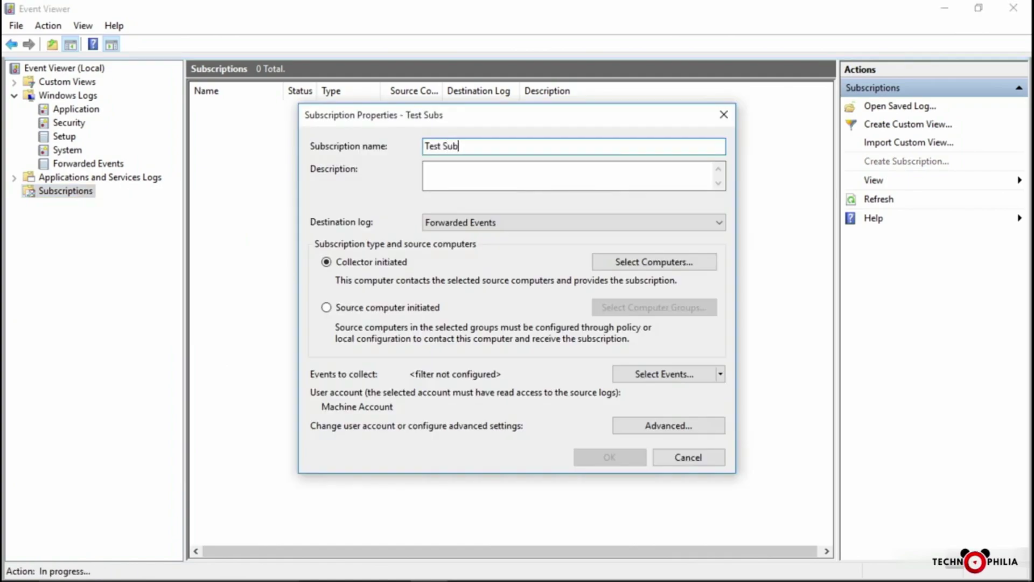
pyautogui.write('scription')
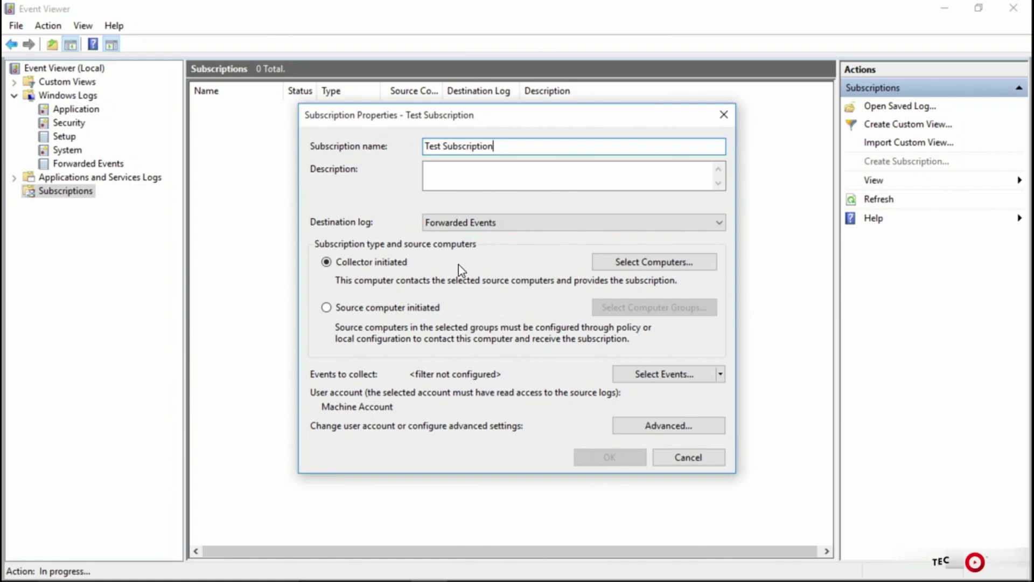
# Add the domain computer winpro-1 as the source computer of the collector-initiated subscription
pyautogui.click(628, 261)
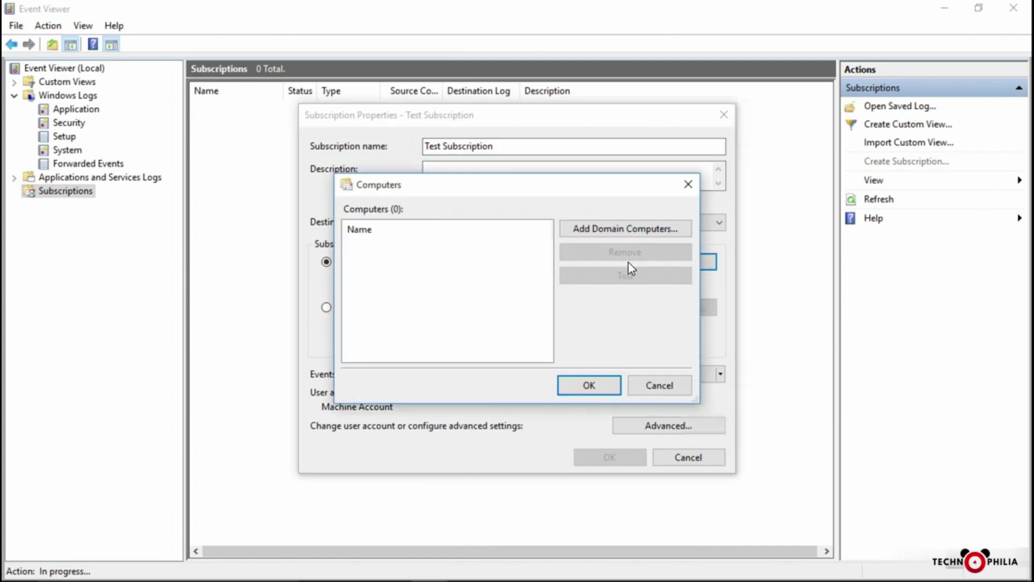
pyautogui.click(625, 231)
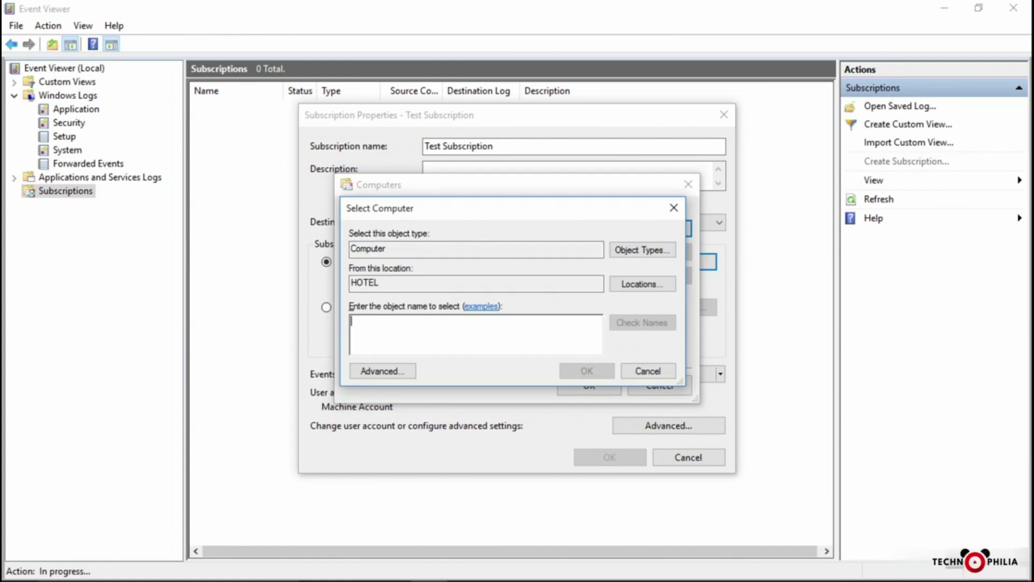
pyautogui.write('winpro-1')
pyautogui.click(640, 323)
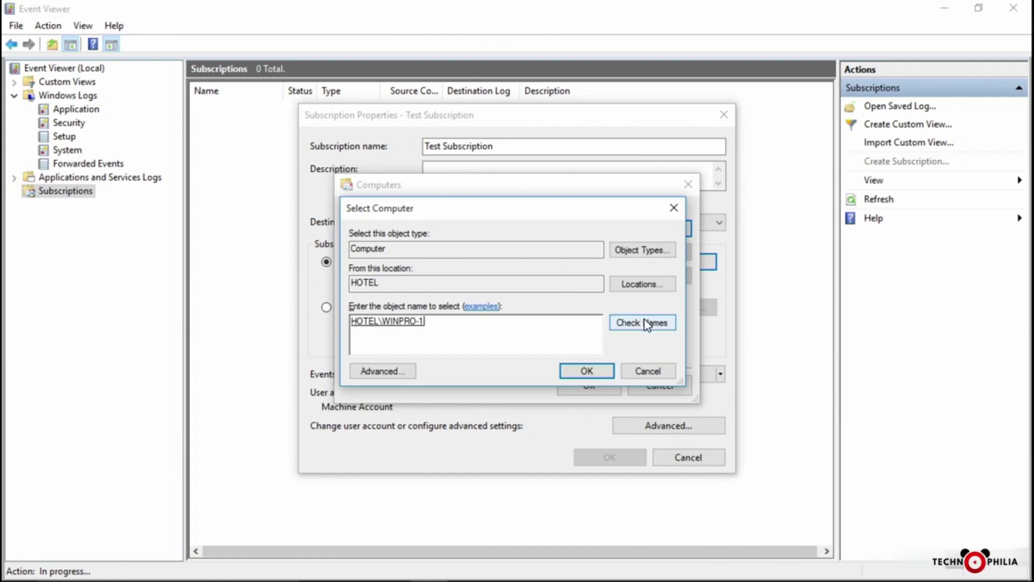
pyautogui.click(578, 372)
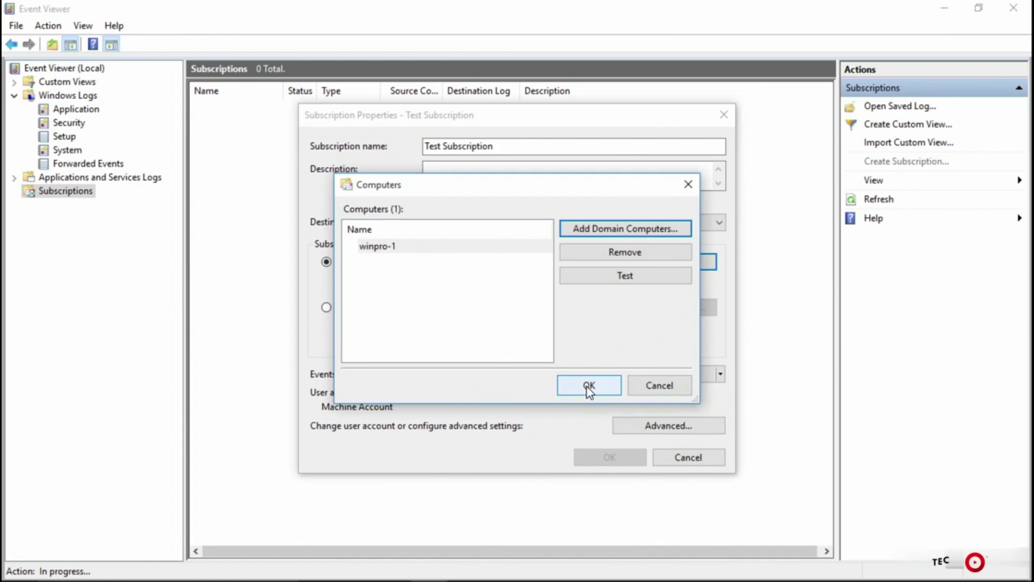
pyautogui.click(587, 386)
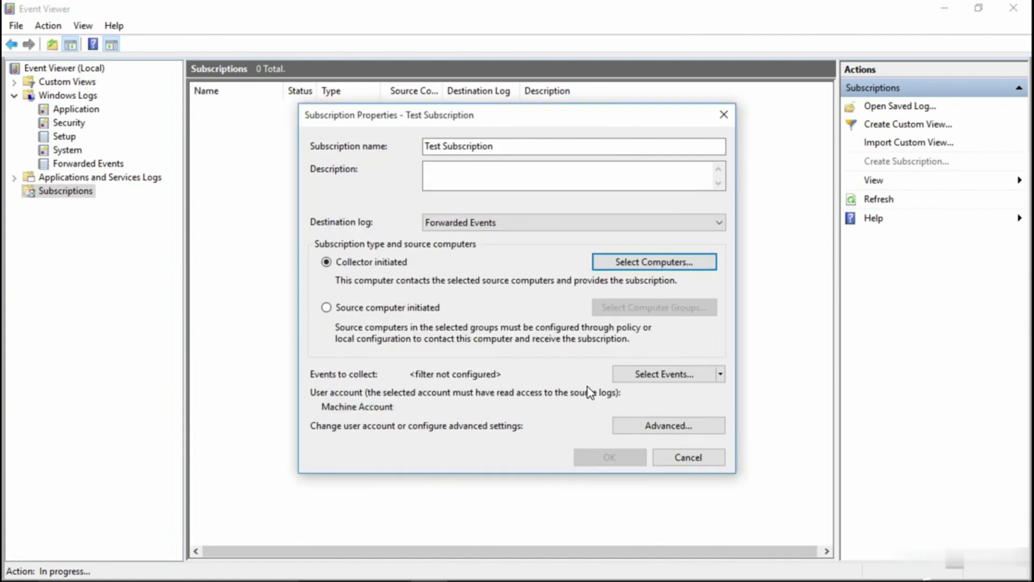
# Filter the events to collect to Critical level from the Security and System Windows logs
pyautogui.click(666, 376)
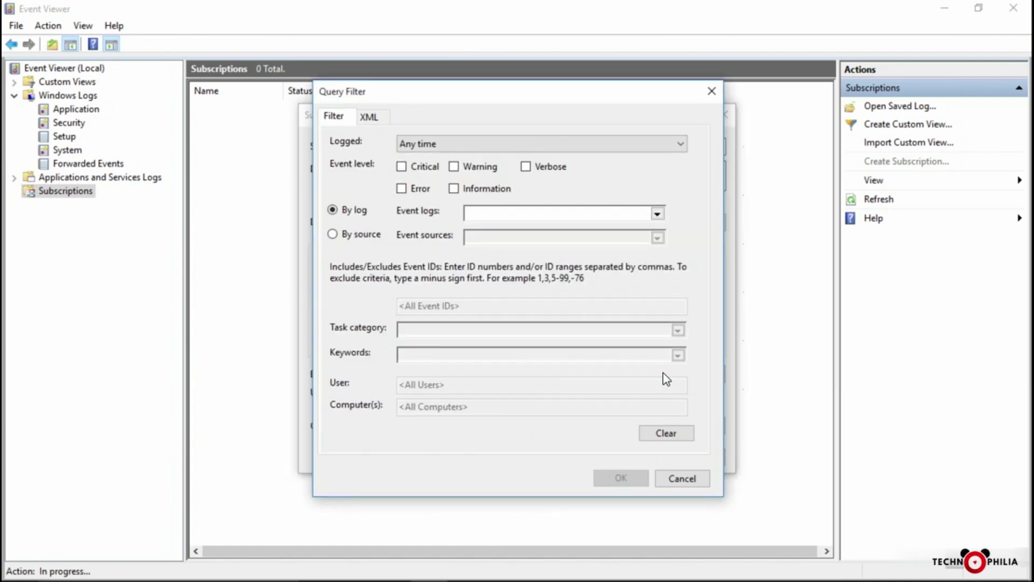
pyautogui.click(403, 167)
pyautogui.click(657, 215)
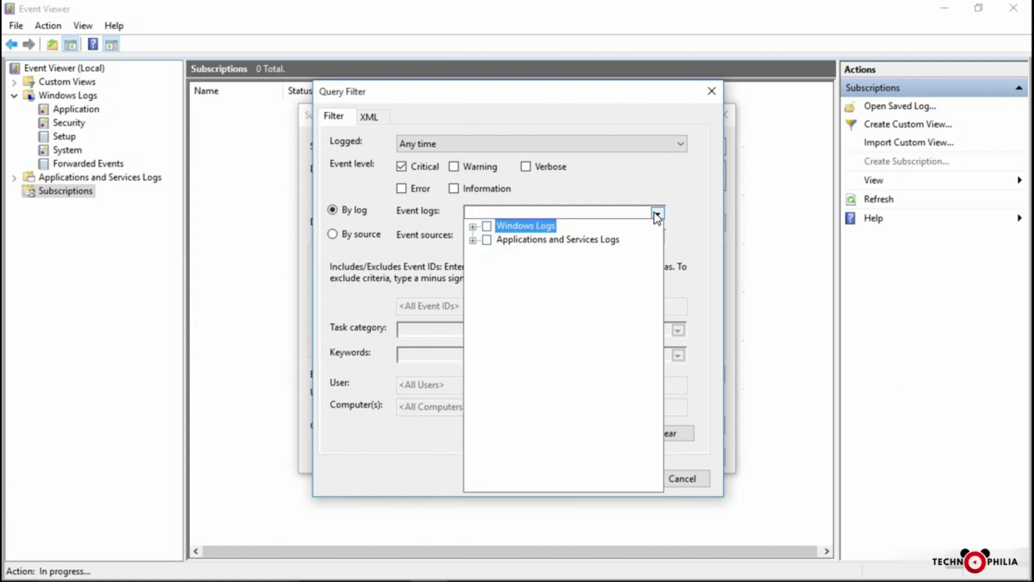
pyautogui.click(472, 226)
pyautogui.click(501, 253)
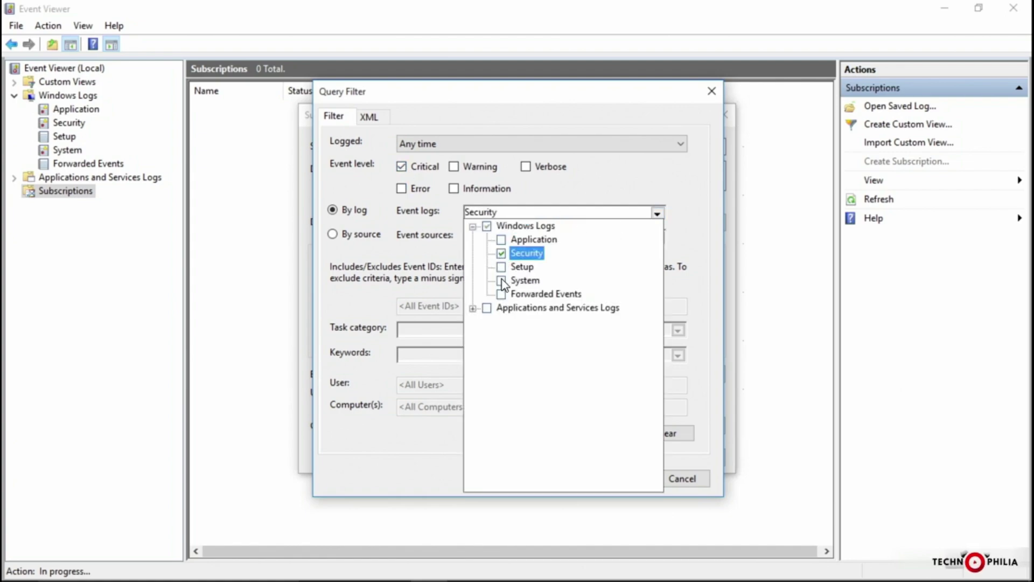
pyautogui.click(502, 280)
pyautogui.click(689, 248)
pyautogui.click(631, 473)
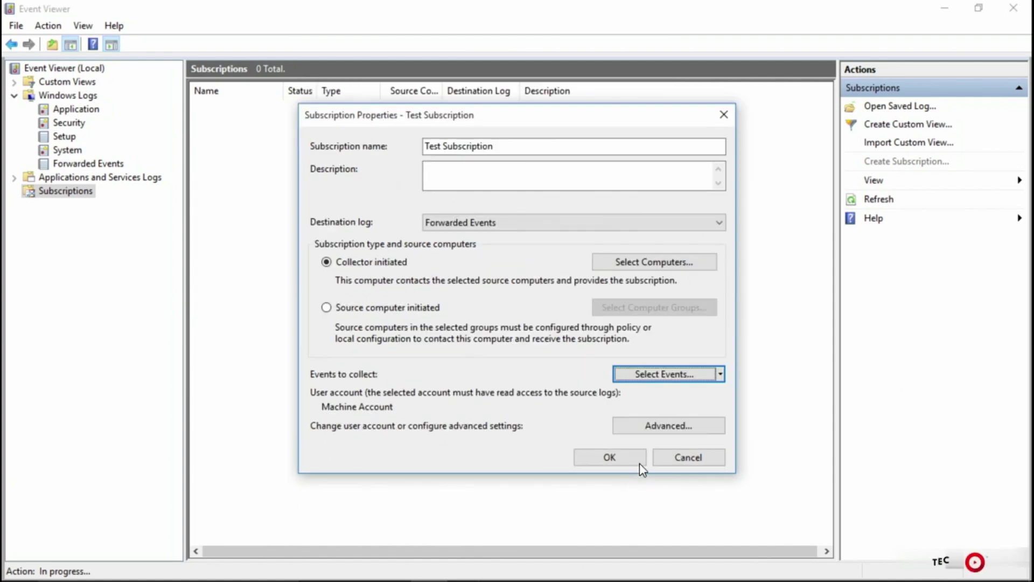
# Accept the advanced settings with Machine Account, Normal delivery optimization and HTTP on port 5985, and save the subscription
pyautogui.click(657, 428)
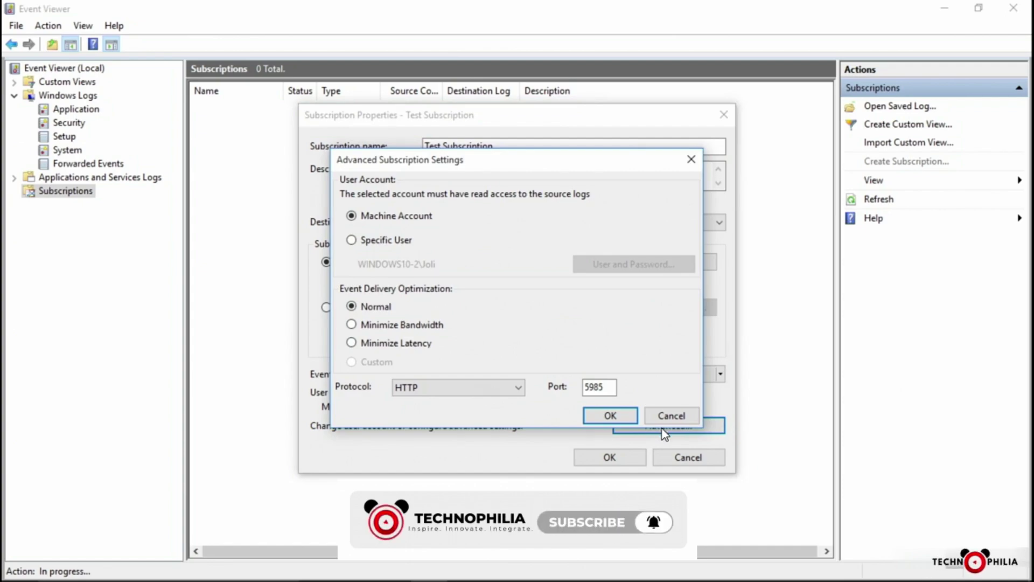
pyautogui.click(612, 415)
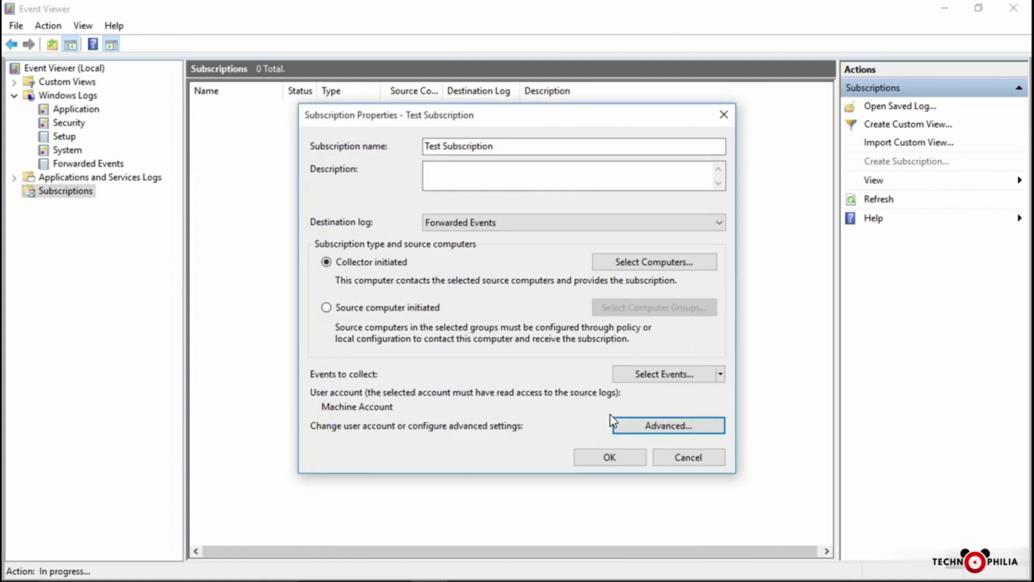
pyautogui.click(608, 458)
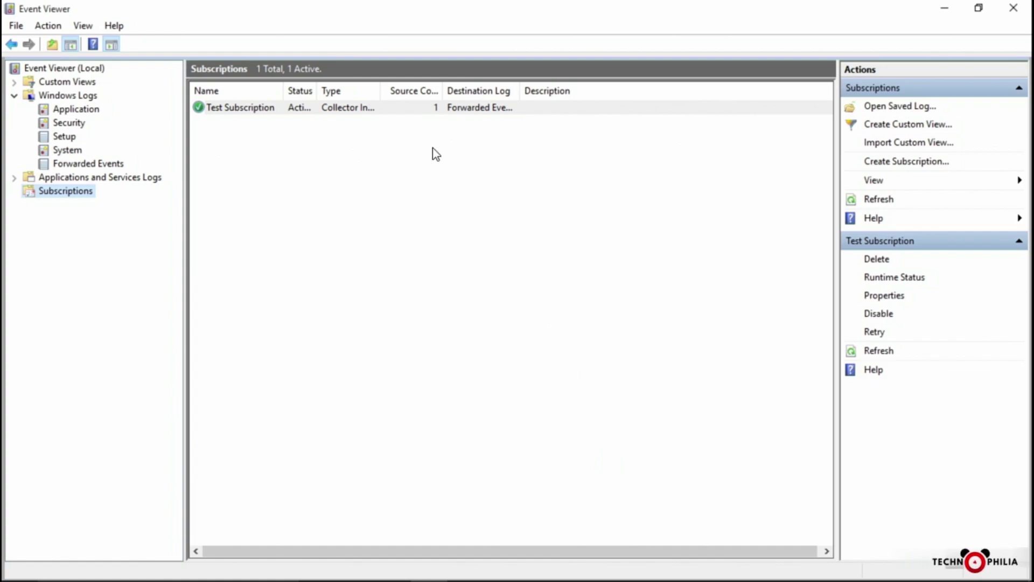
# Check the runtime status of Test Subscription
pyautogui.rightClick(419, 111)
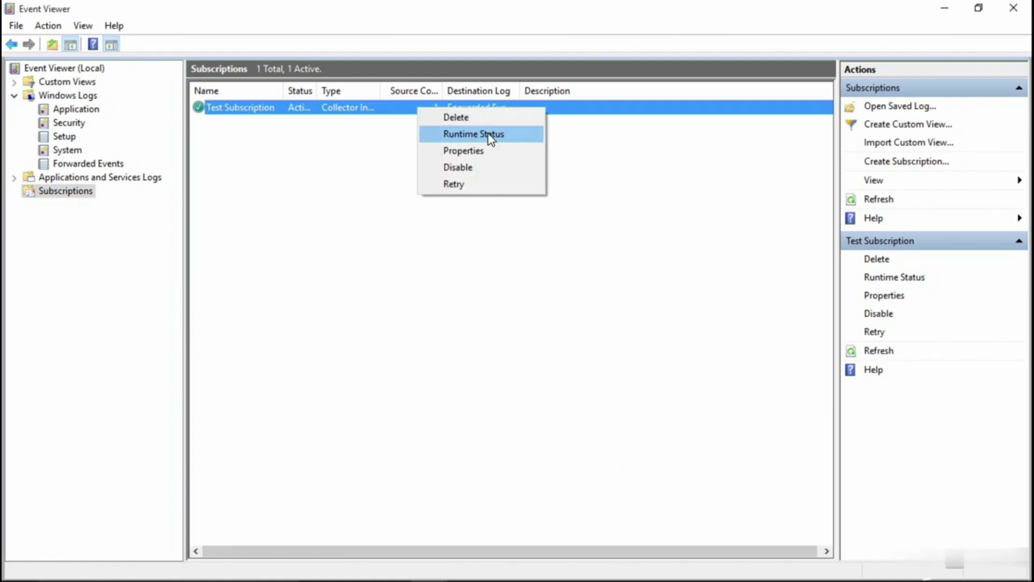